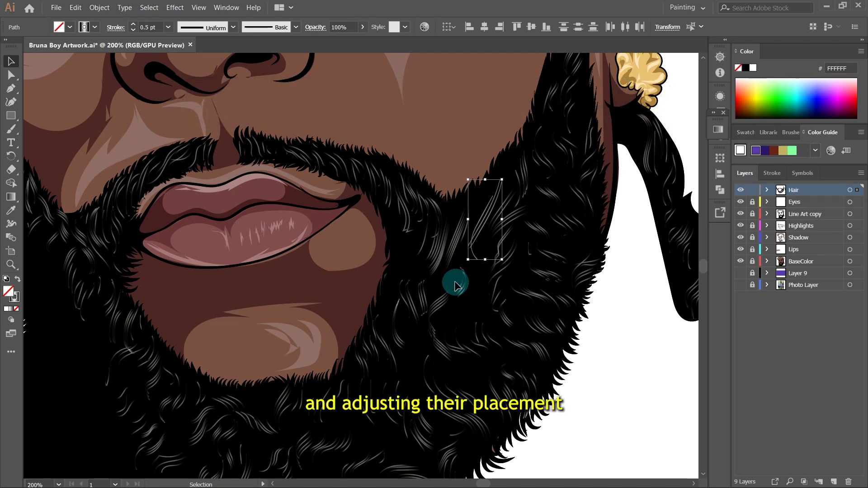
Reposition groups of gradient hair strands in the beard below and beside the corner of the mouth
key(ctrl+minus)
key(ctrl+minus)
key(ctrl+minus)
key(ctrl+minus)
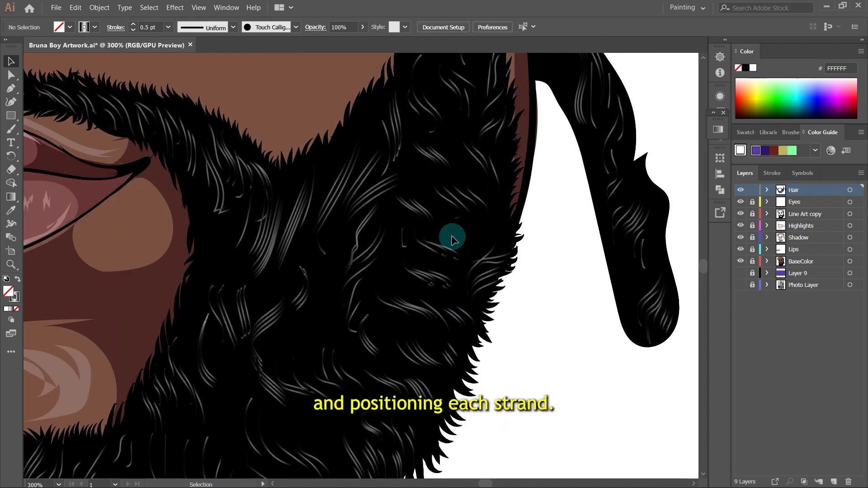
mouse_move(446, 236)
mouse_down()
mouse_move(500, 229)
mouse_move(451, 238)
mouse_move(416, 217)
mouse_move(442, 251)
mouse_up()
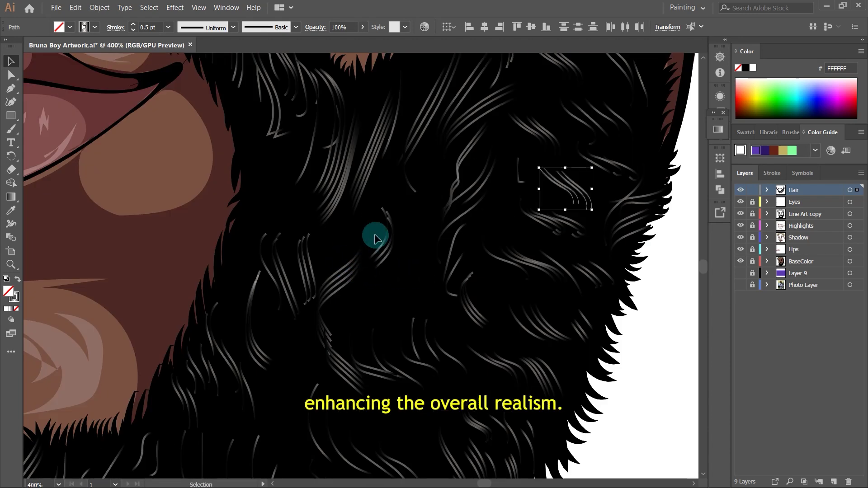
drag(387, 247, 386, 291)
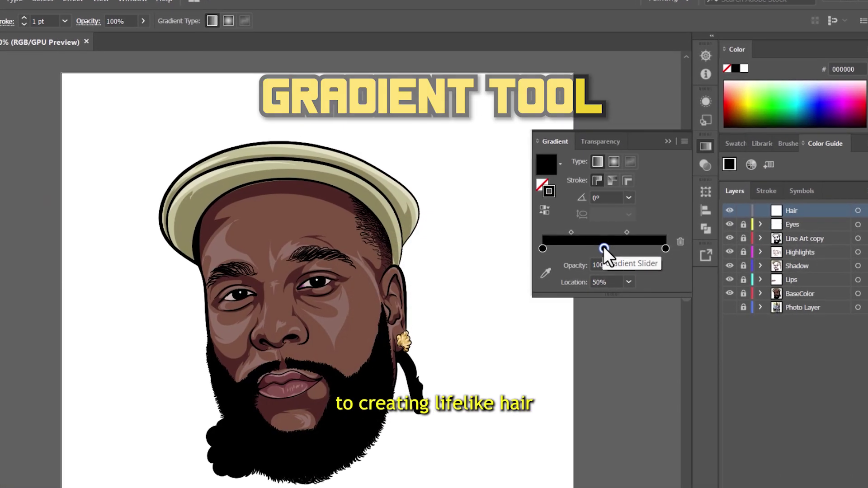
Set the middle gradient stop's color to a light warm grey with RGB values 235, 227, 221
double_click(603, 248)
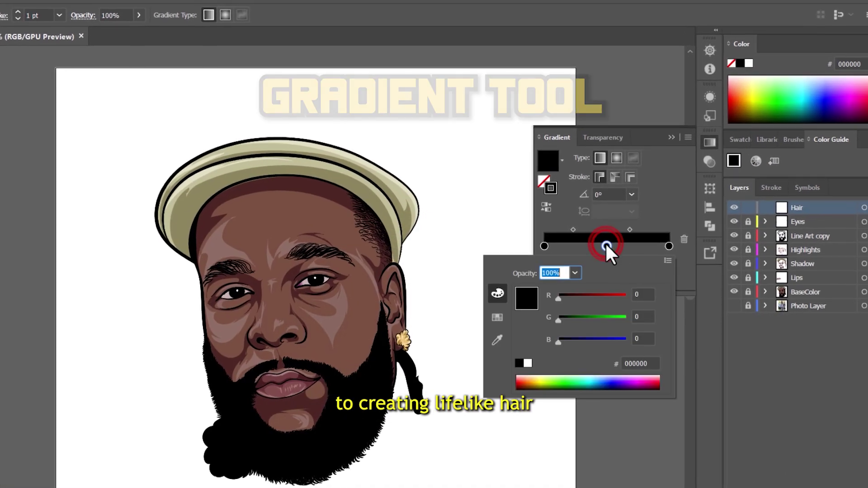
drag(575, 335, 631, 291)
drag(629, 338, 627, 338)
drag(642, 307, 644, 307)
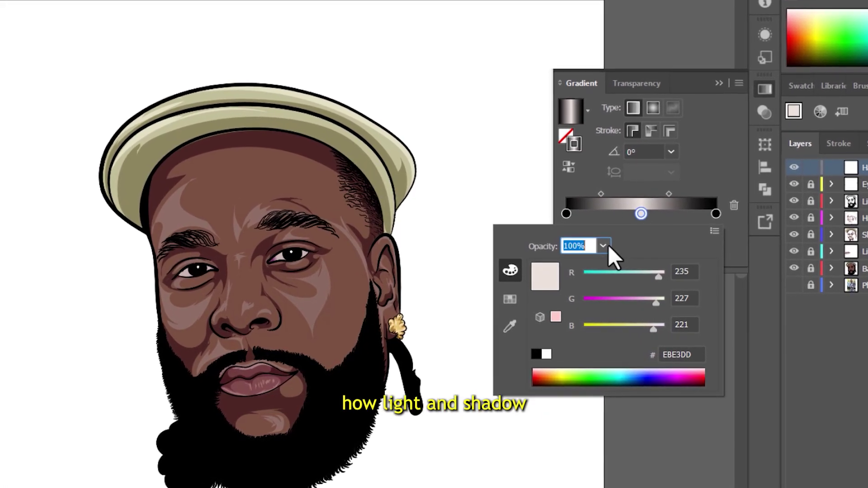
Lower the middle gradient stop's opacity to 60% and select the midpoint before it
click(602, 247)
click(634, 366)
click(632, 208)
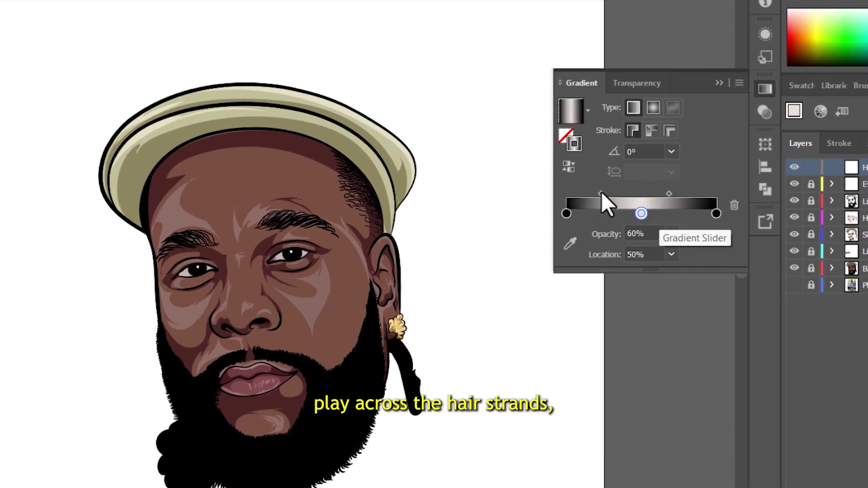
click(601, 194)
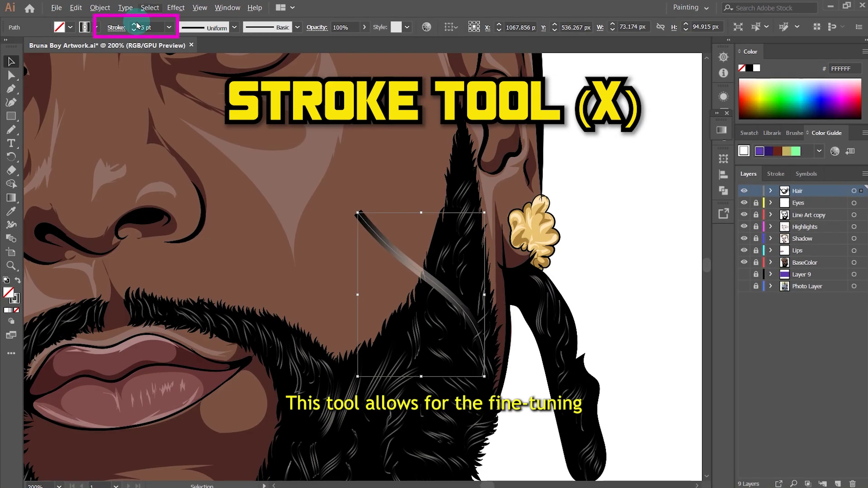
Increase the stroke weight of the selected hair strand on the cheek to 14 pt
click(138, 26)
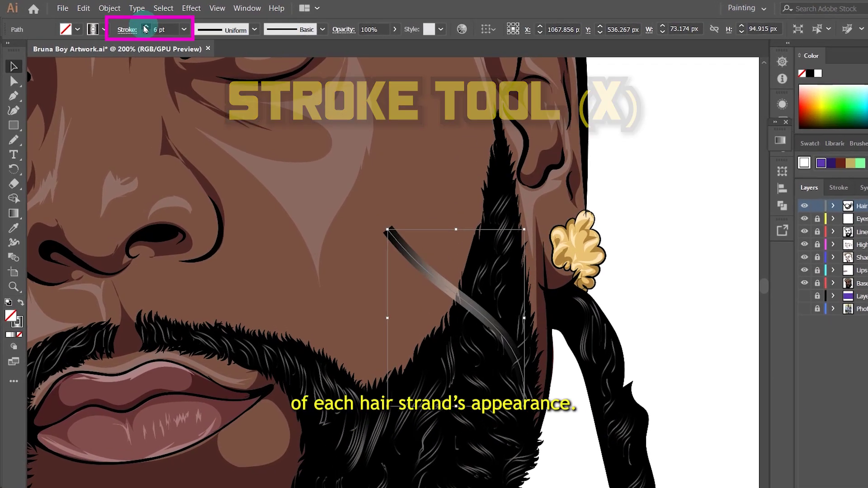
click(139, 26)
click(154, 35)
click(154, 35)
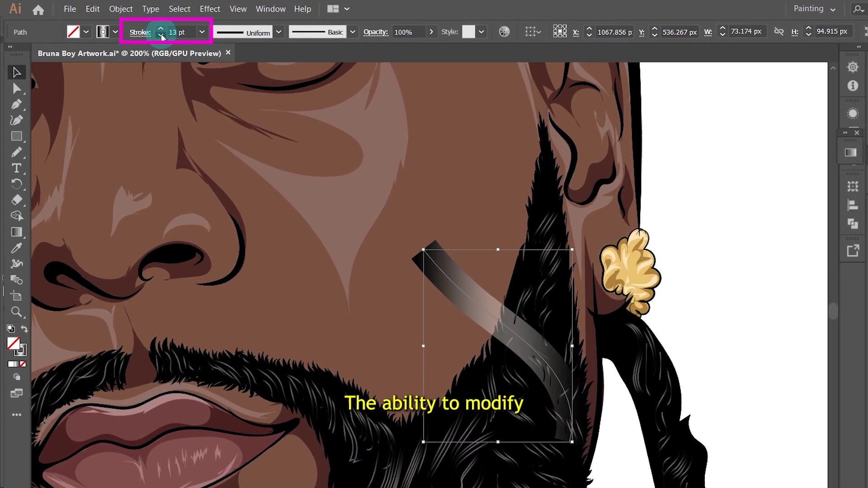
click(154, 35)
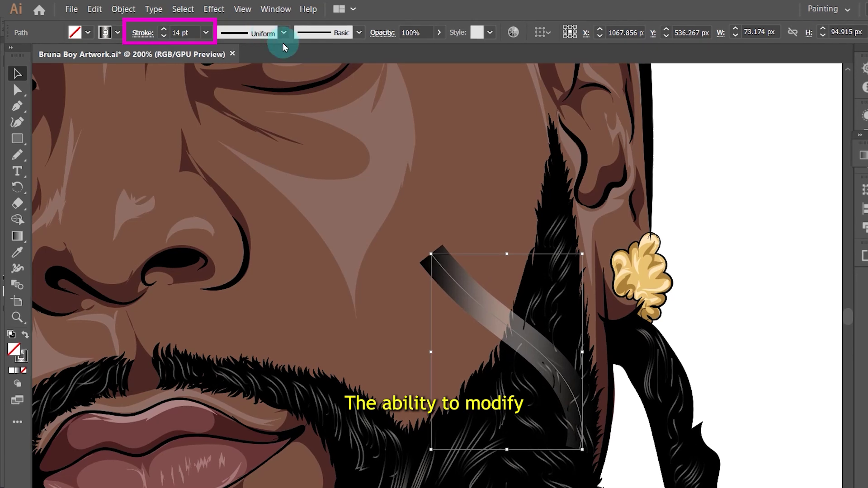
scroll(492, 244, down, 2)
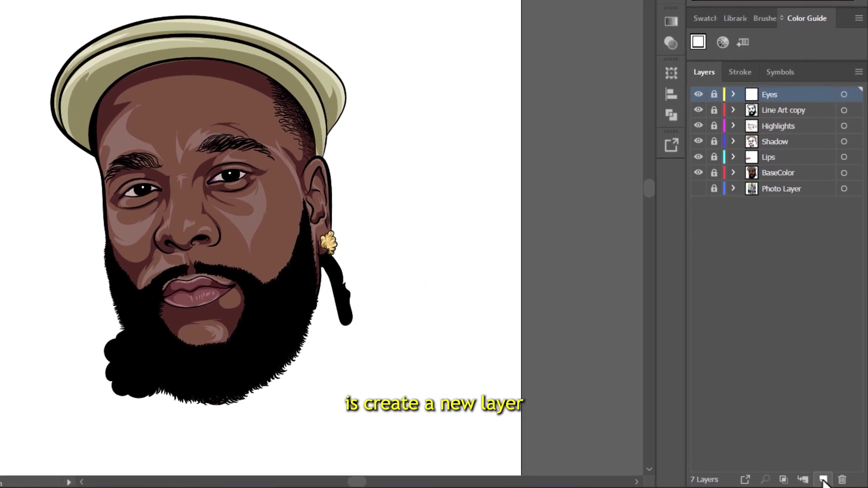
Create a new layer above all the others and name it Hair
click(822, 480)
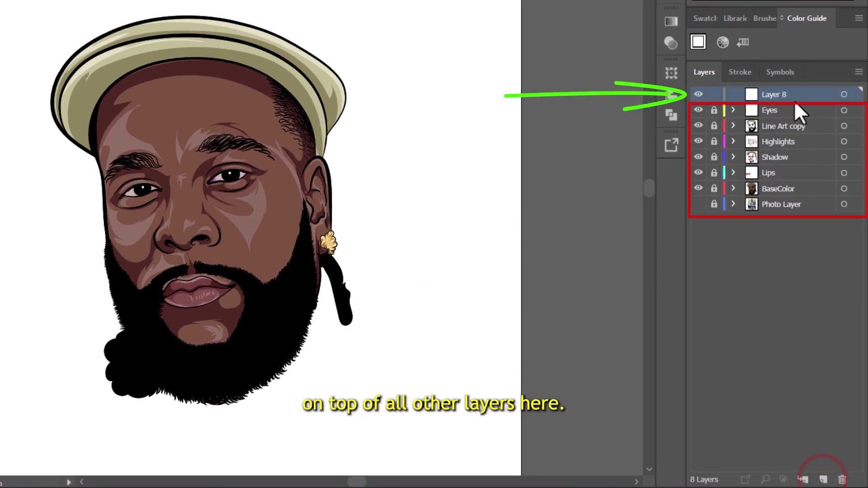
double_click(782, 94)
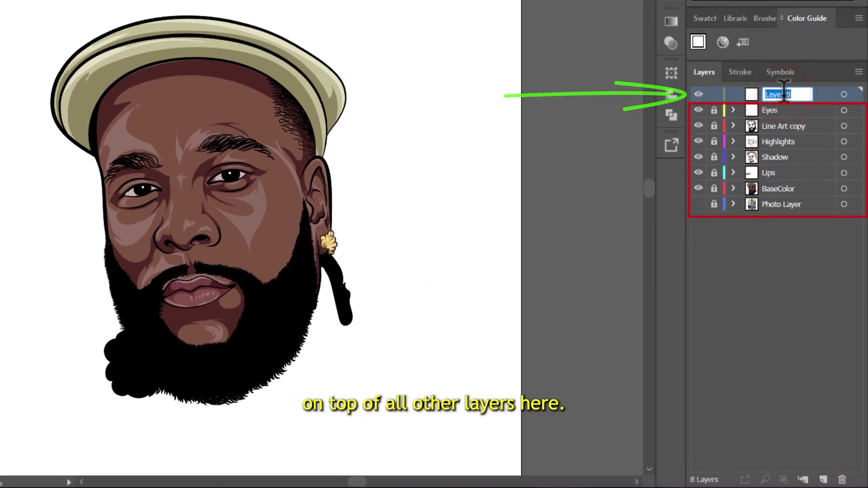
text(Hair)
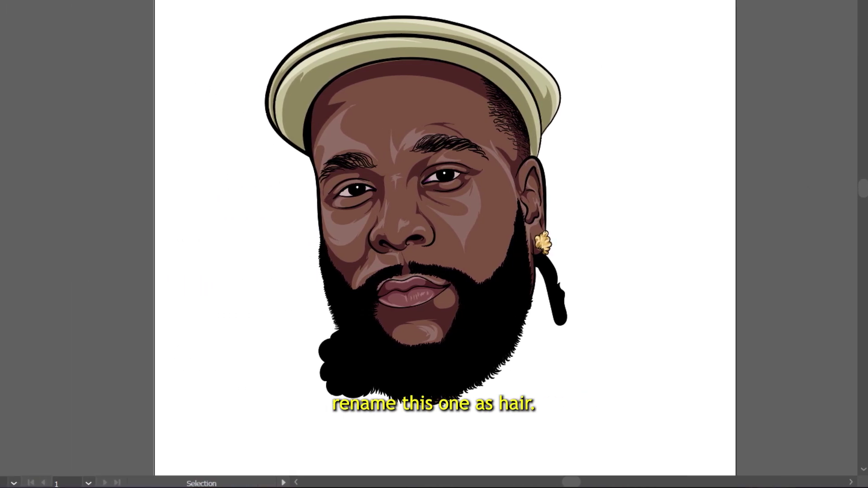
Set both the fill and the stroke to none and activate the Pencil tool
click(22, 250)
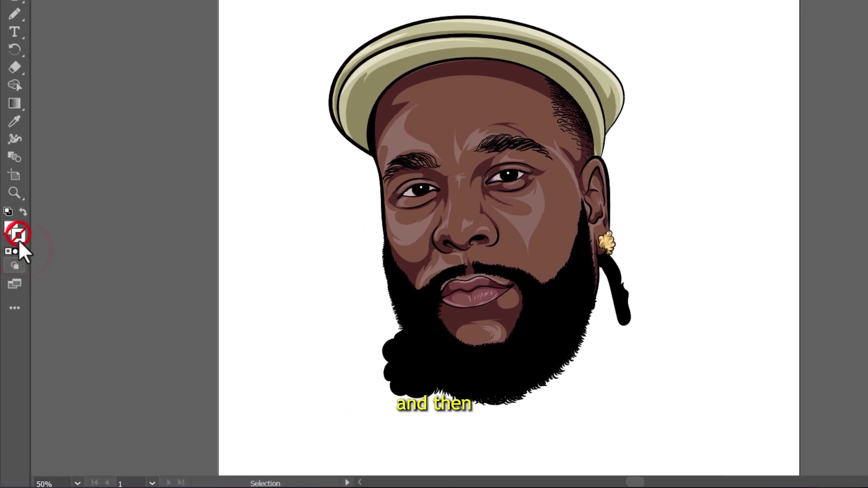
click(18, 237)
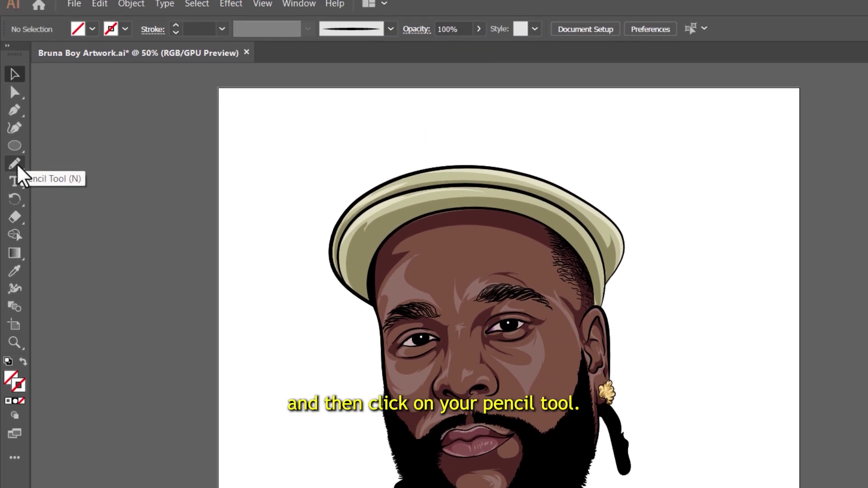
click(17, 170)
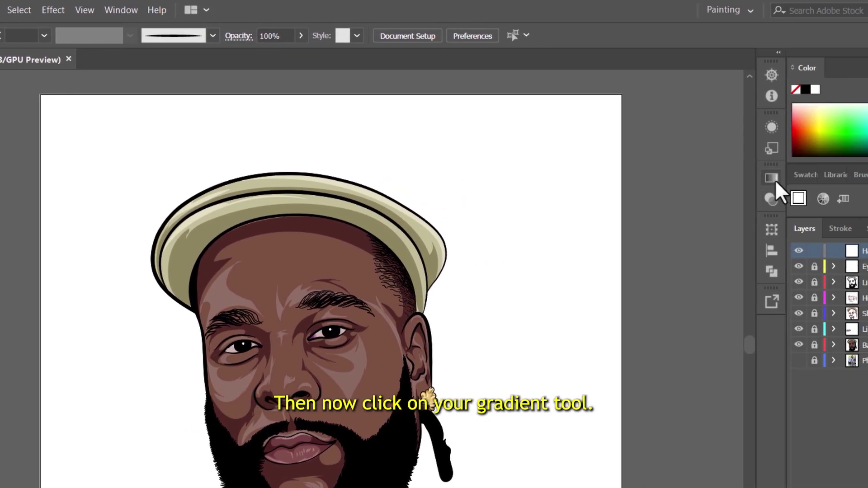
Apply a white-to-black gradient to the stroke, with the white stop at 0% and the midpoint at about 37%
click(771, 177)
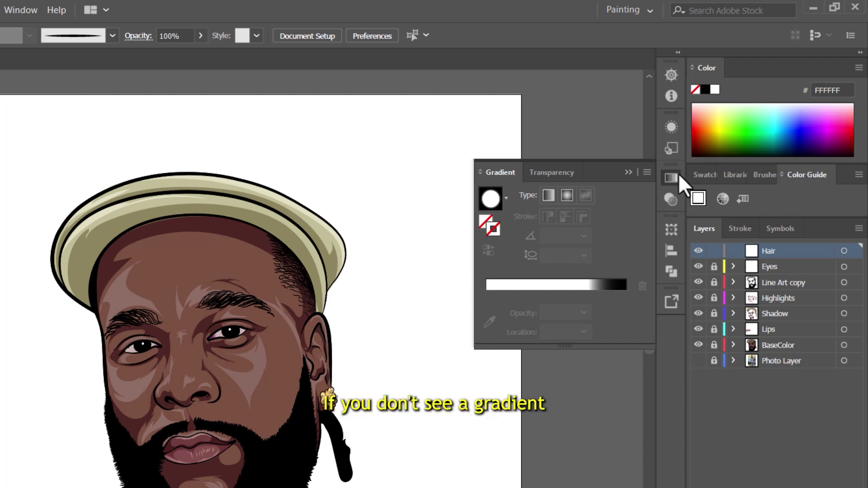
click(29, 10)
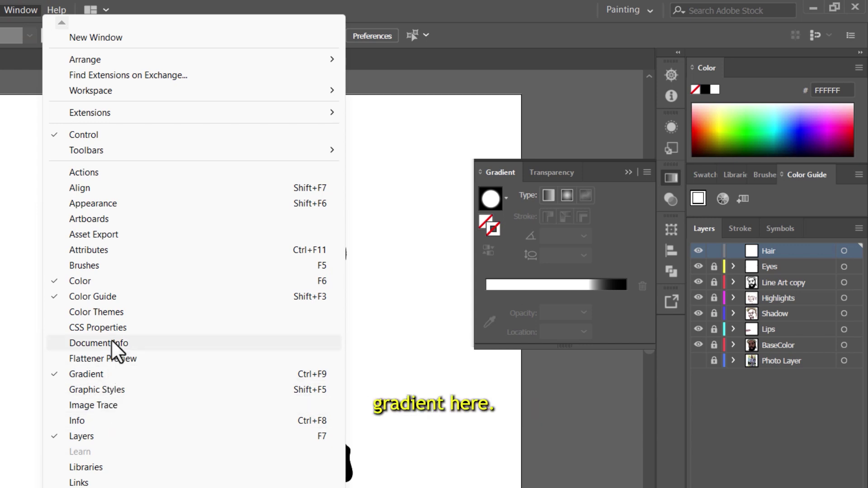
click(283, 373)
click(672, 177)
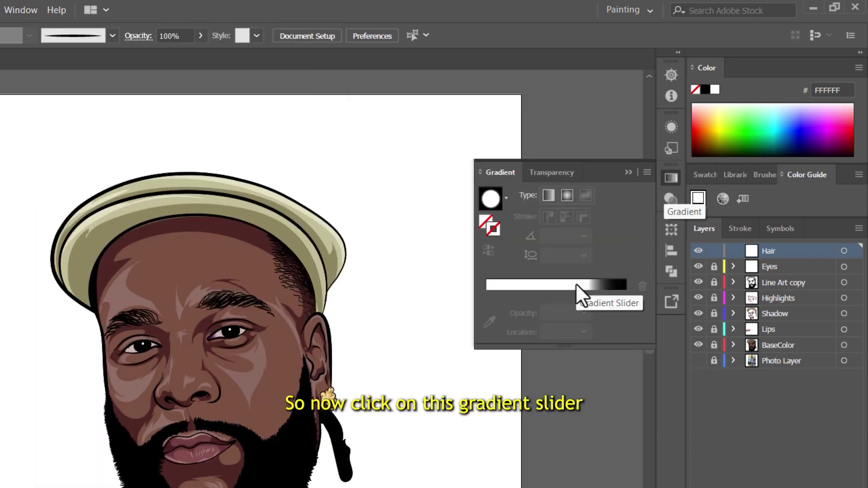
click(576, 285)
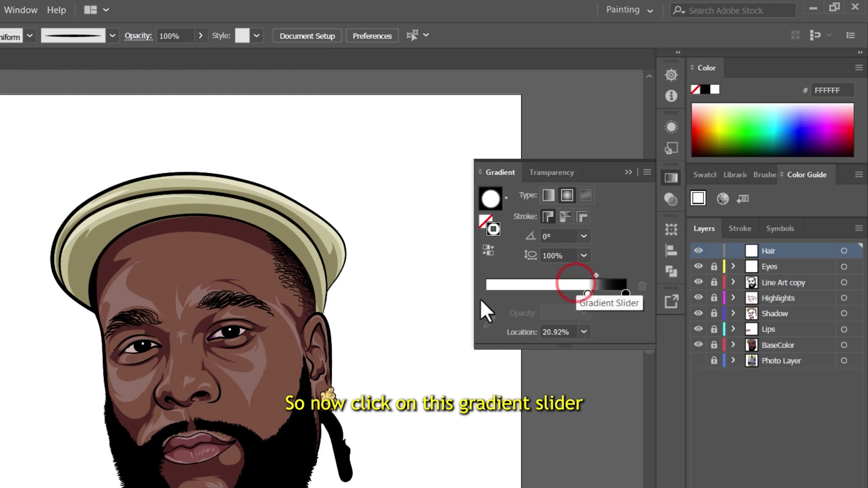
drag(587, 293, 543, 276)
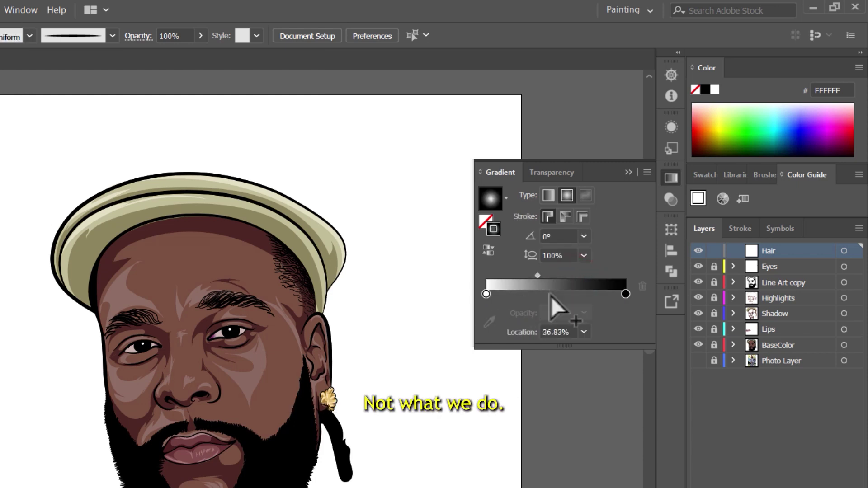
Color the gradient stops at both ends black, sampling the color from the beard
click(625, 293)
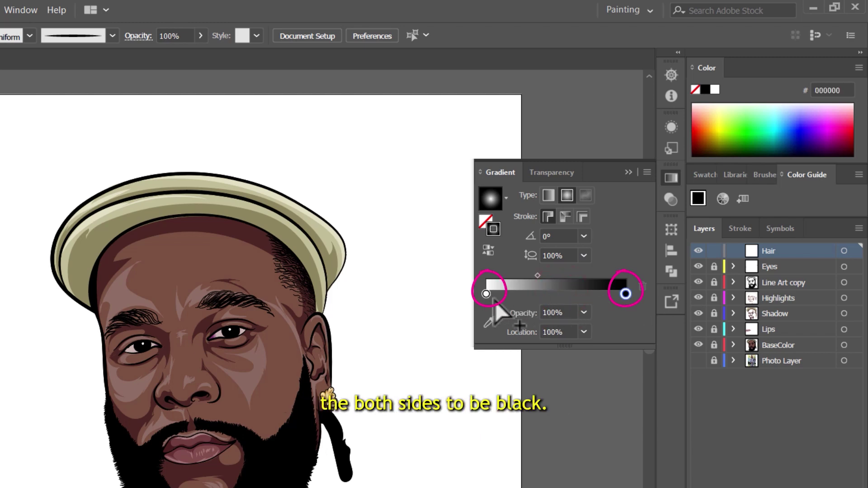
click(486, 293)
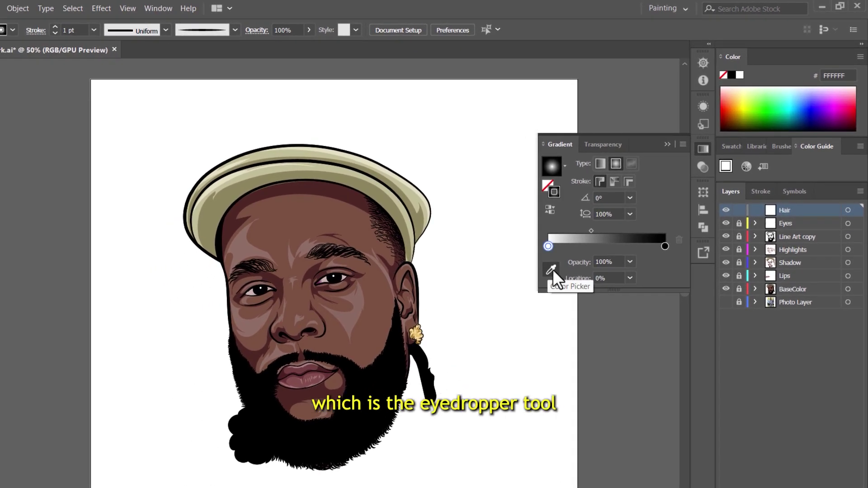
click(551, 270)
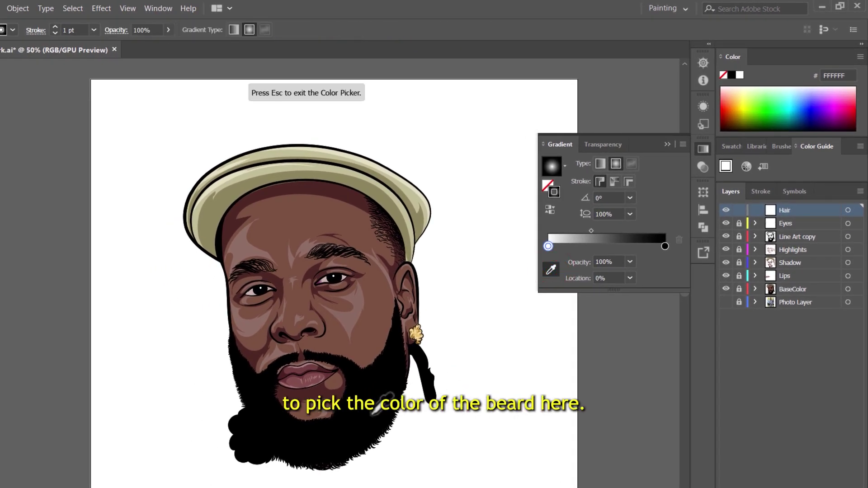
click(374, 439)
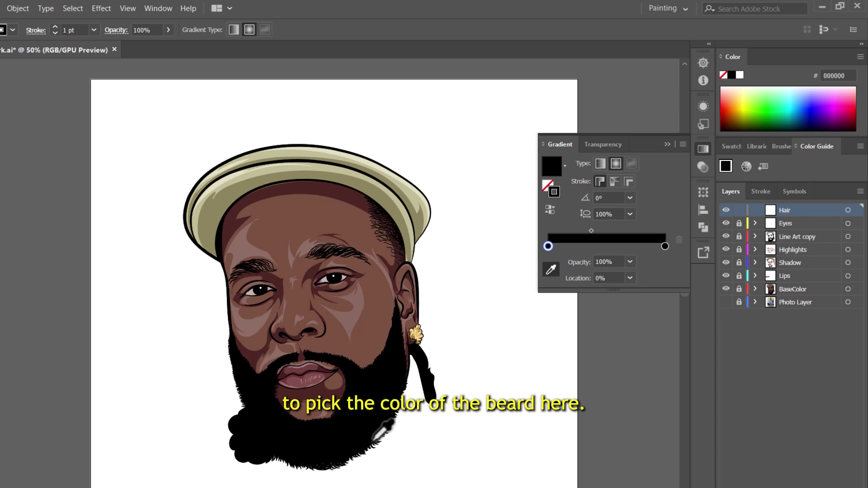
click(664, 246)
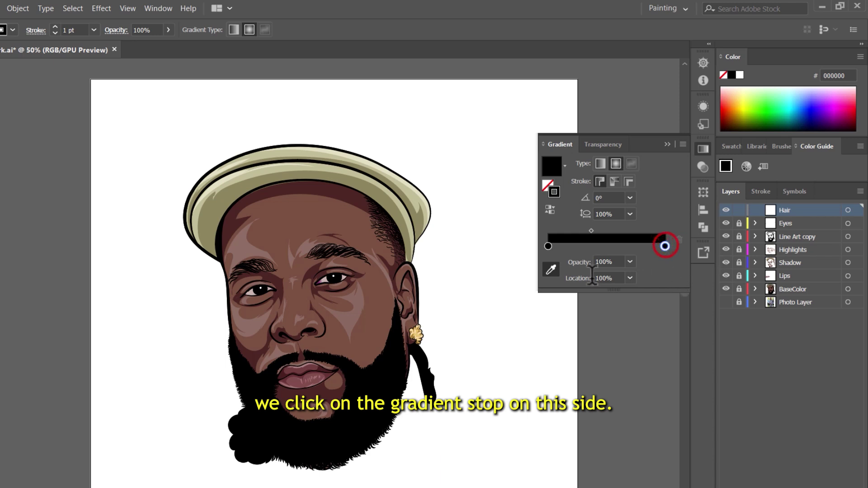
click(550, 270)
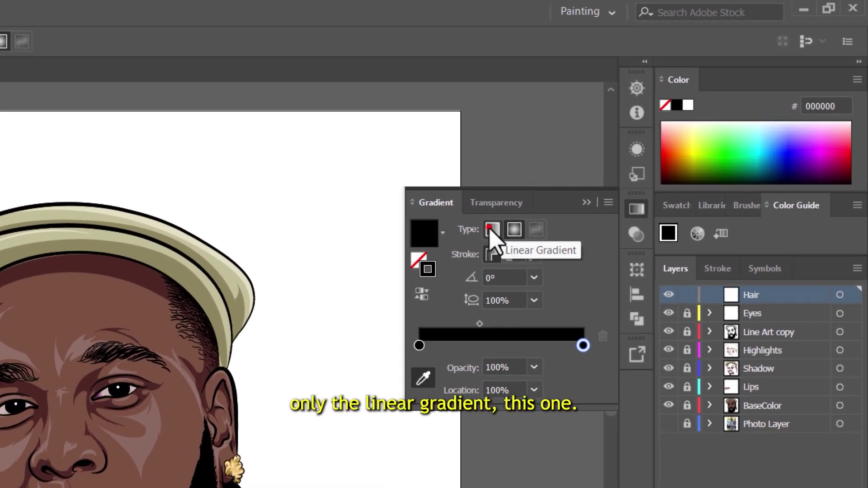
Switch the stroke gradient to linear and add a middle stop at the 50% location
click(491, 229)
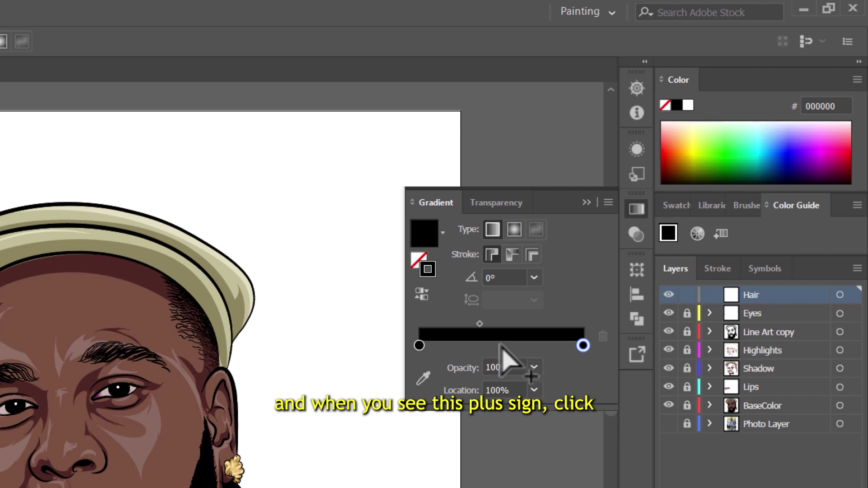
click(502, 345)
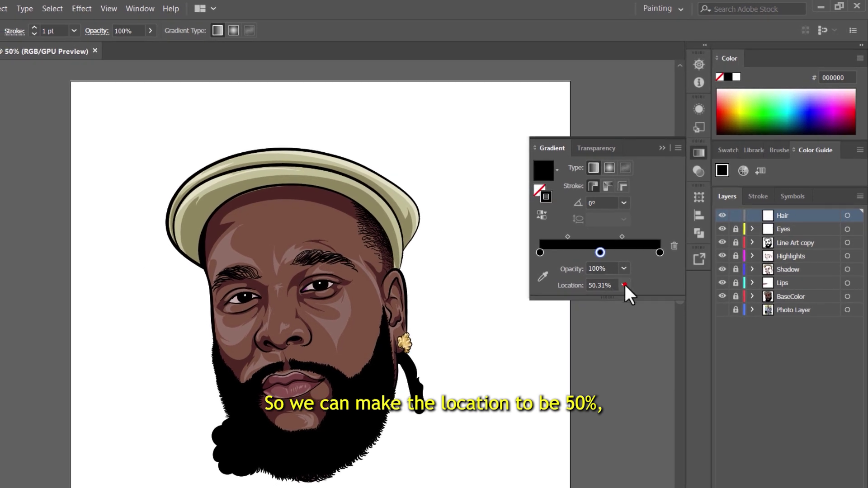
click(624, 284)
click(642, 371)
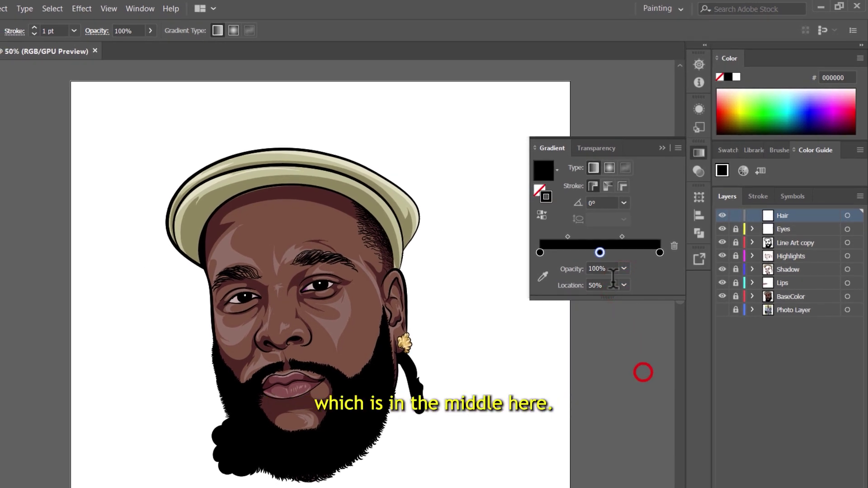
Color the middle gradient stop pale beige with R 235, G 227, B 221, and set its opacity to 60%
double_click(600, 252)
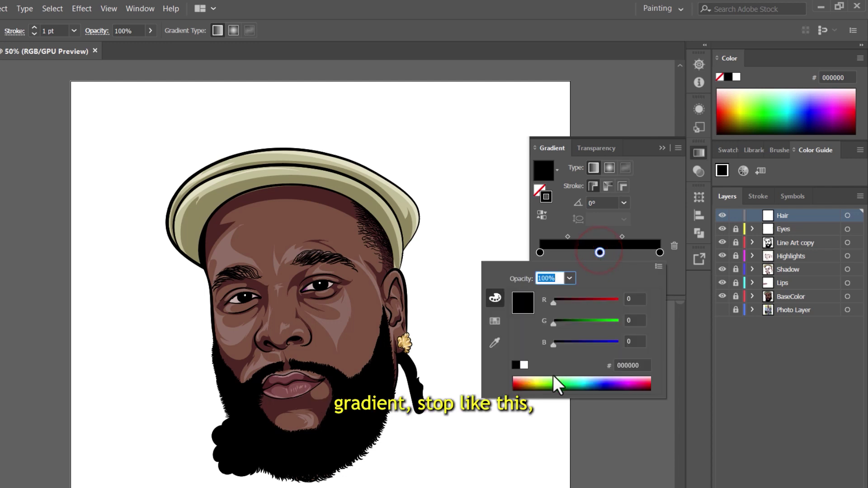
click(609, 323)
click(610, 301)
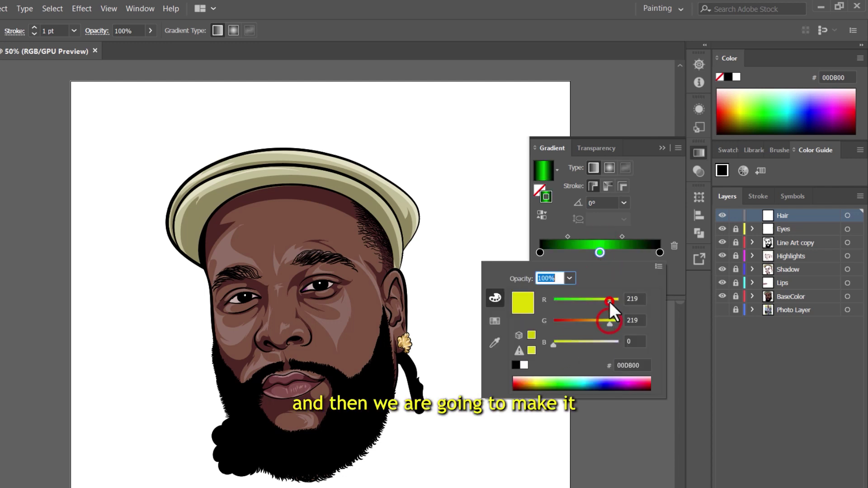
click(611, 342)
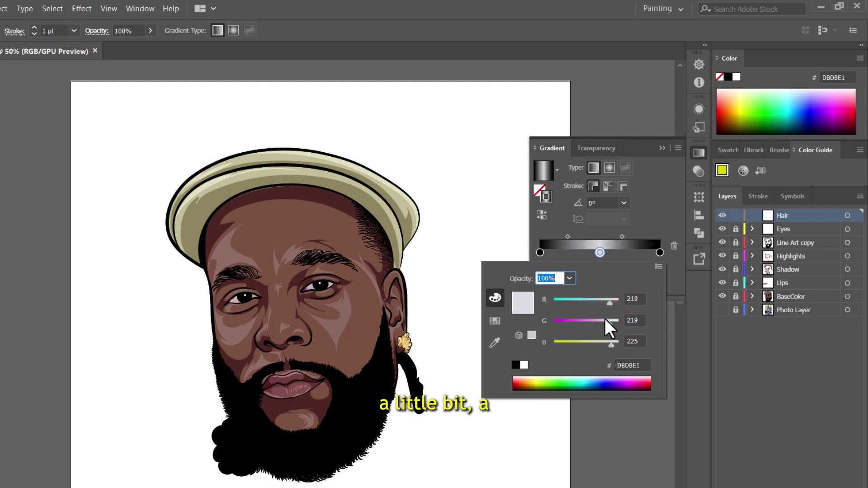
click(614, 300)
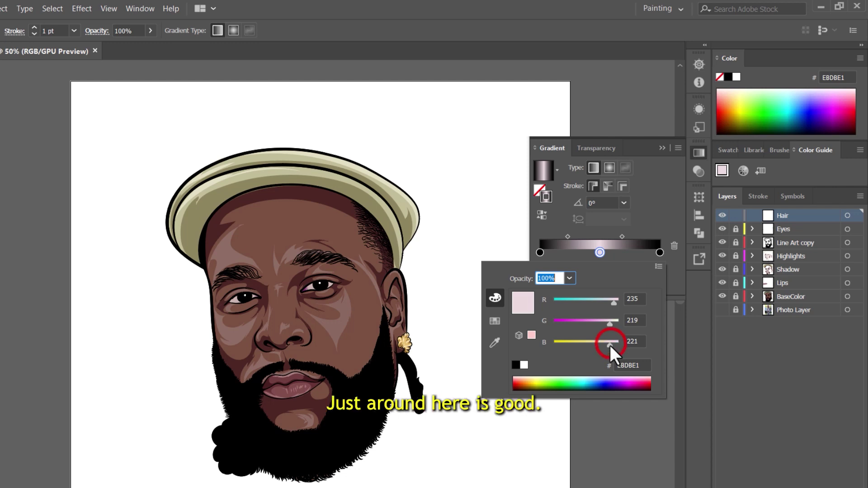
click(609, 344)
click(614, 321)
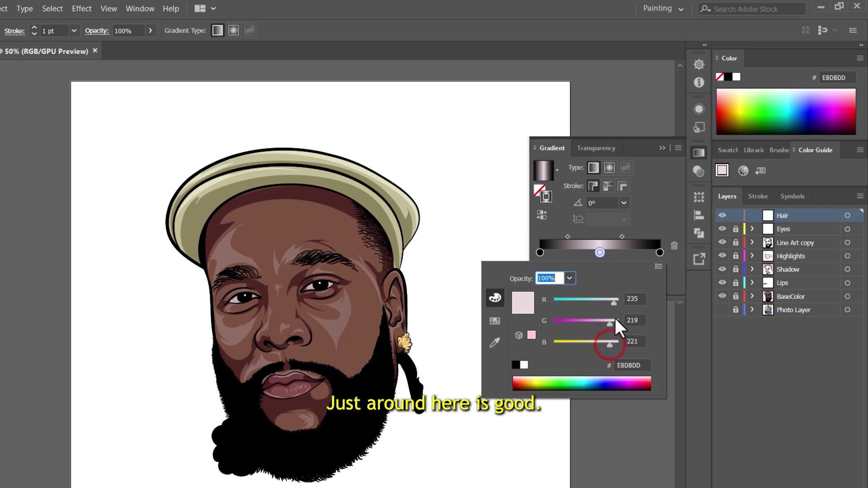
click(572, 278)
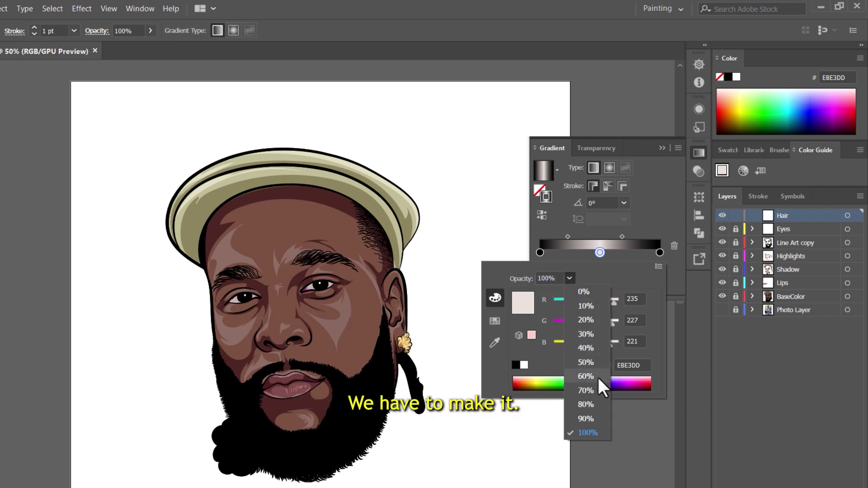
click(585, 376)
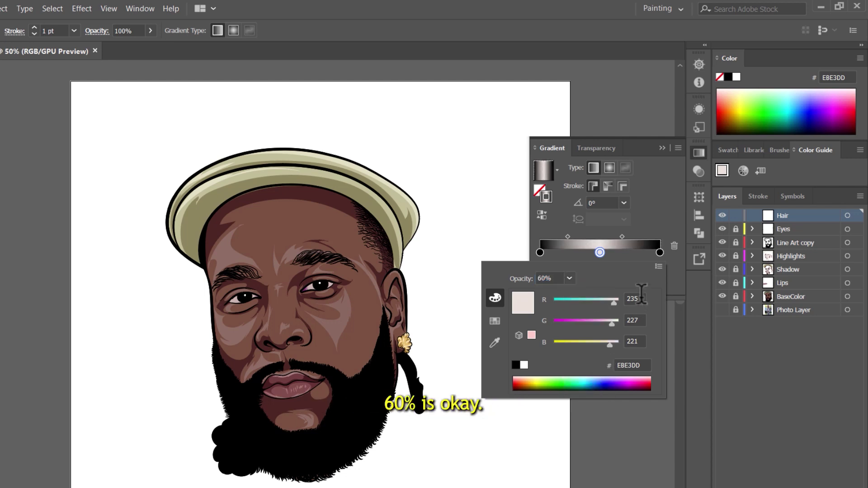
click(599, 251)
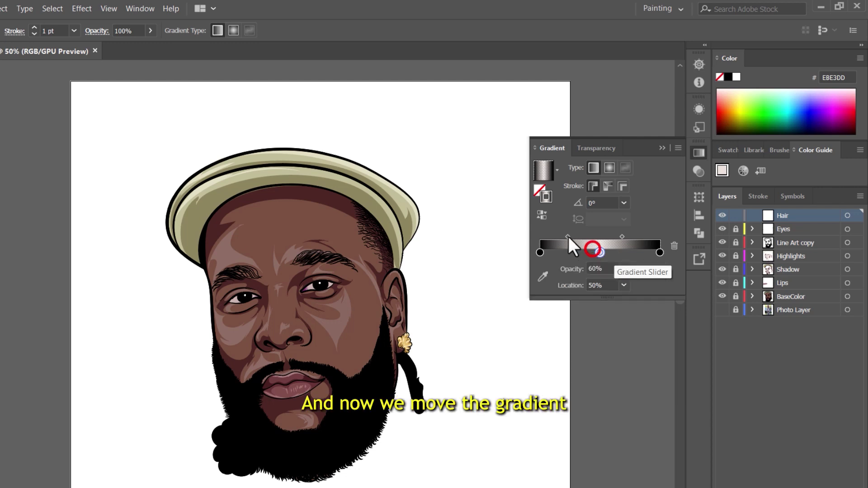
Move the gradient midpoints closer to the middle stop, at 63.32% and 33.48%, and activate the Pencil tool
mouse_move(568, 235)
mouse_down()
mouse_move(617, 237)
mouse_move(585, 238)
mouse_move(576, 226)
mouse_up()
click(584, 236)
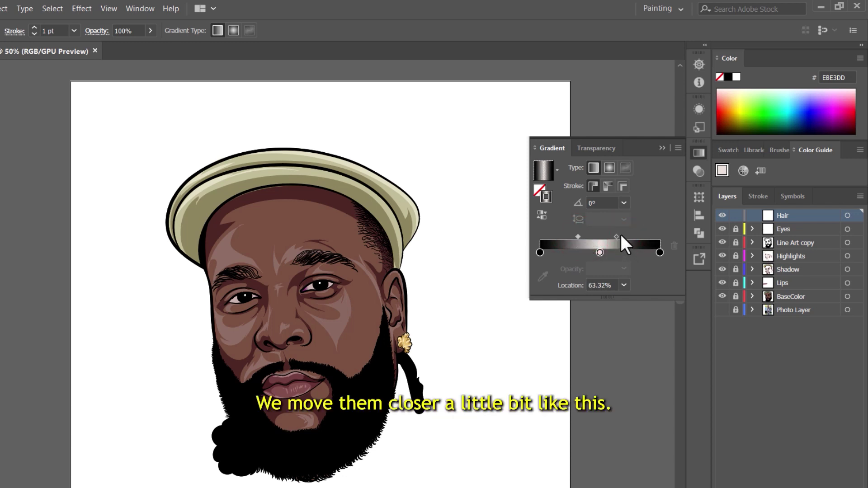
drag(617, 234, 620, 232)
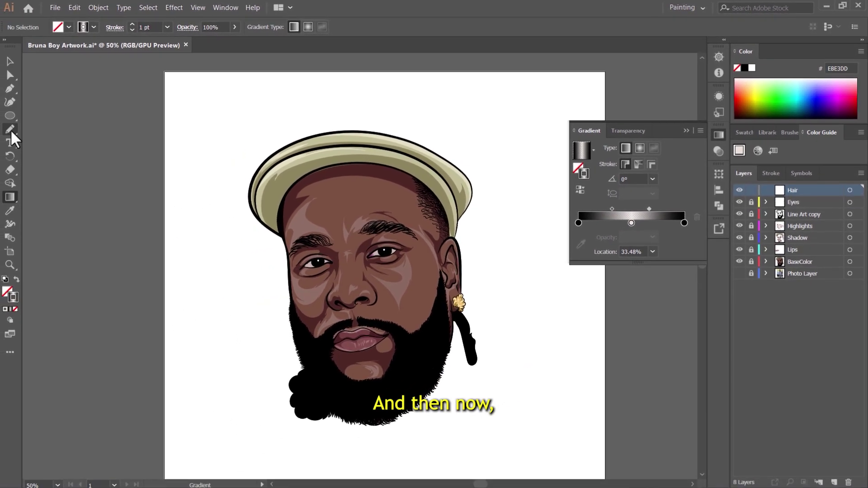
click(12, 129)
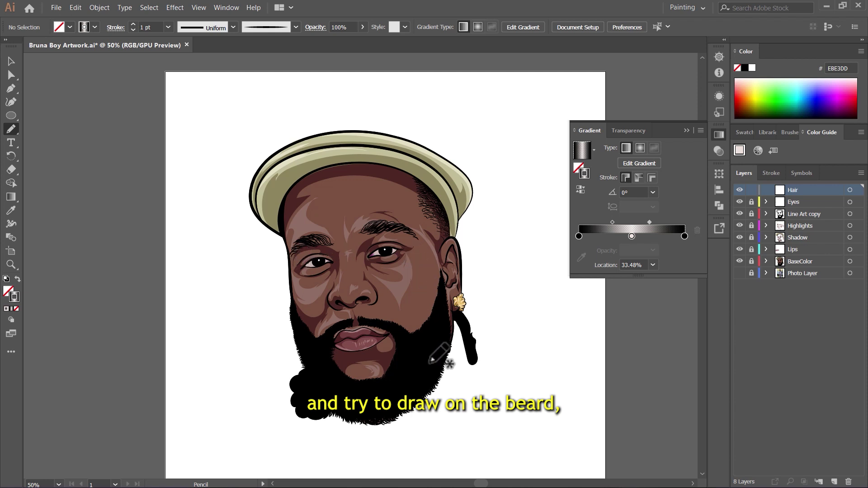
Try out the gradient stroke by drawing three long curved strands on the beard beside the mouth, and remove them
scroll(430, 361, up, 5)
drag(307, 254, 459, 369)
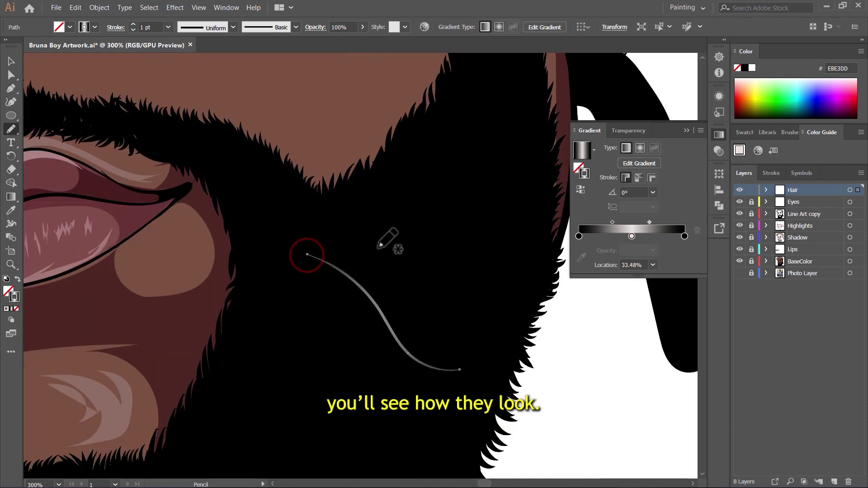
drag(378, 243, 471, 279)
drag(434, 222, 476, 266)
scroll(389, 244, down, 4)
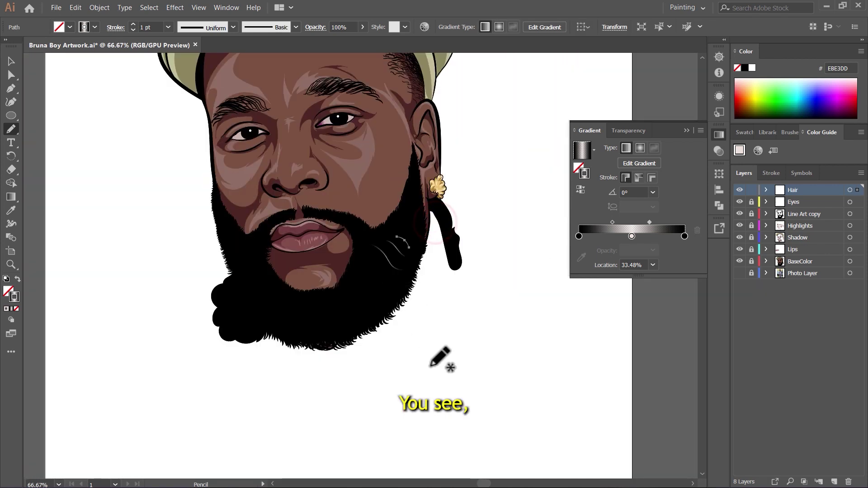
scroll(438, 314, up, 3)
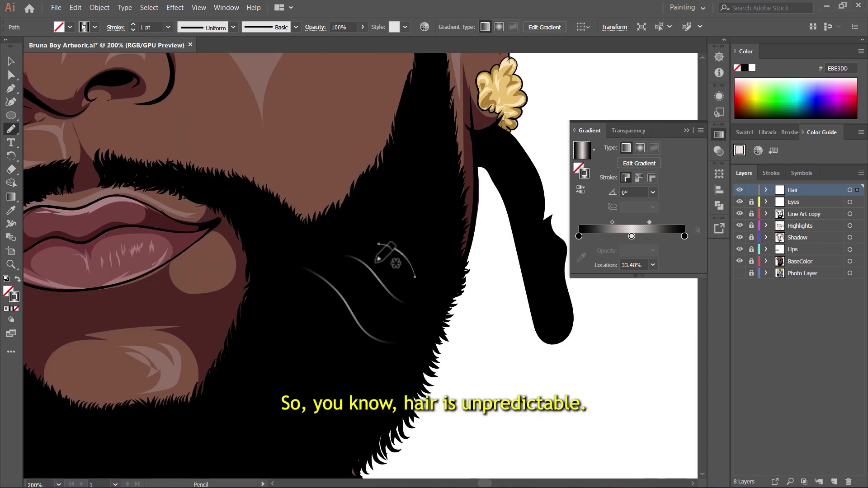
scroll(398, 283, down, 2)
key(v)
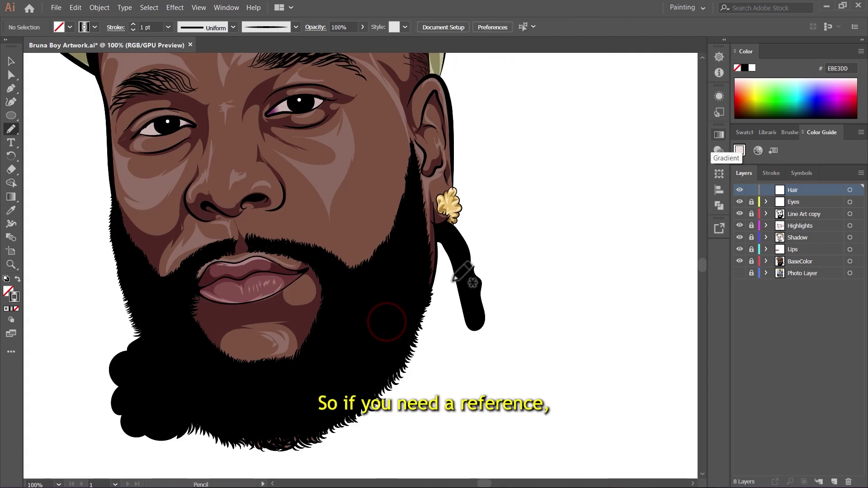
Show the Photo Layer, hide all artwork layers from BaseColor to Eyes, and examine the hair texture of the beard
scroll(393, 289, down, 2)
scroll(465, 224, up, 1)
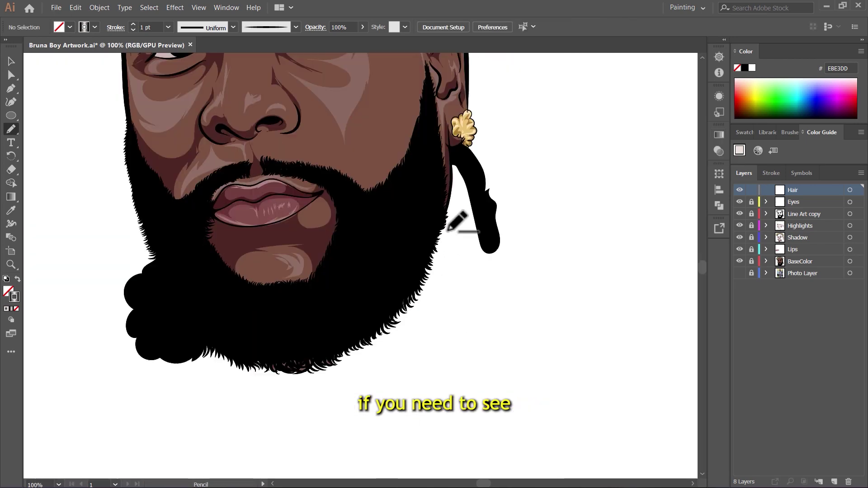
scroll(483, 267, down, 3)
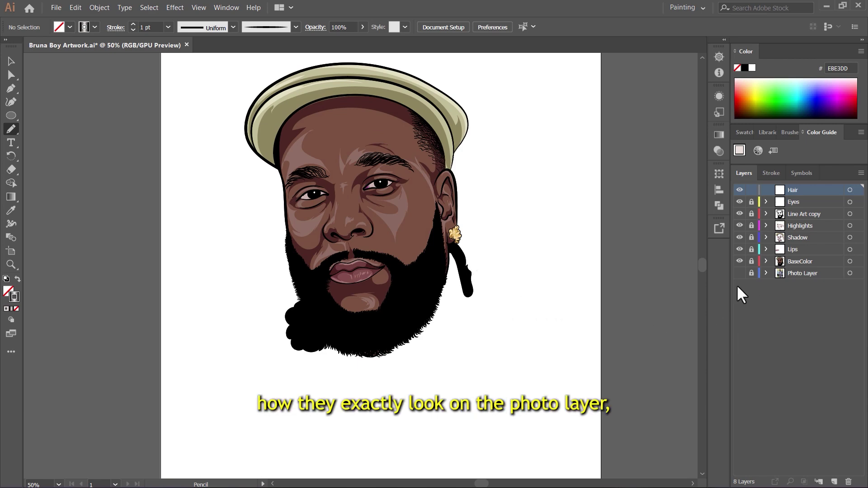
click(739, 273)
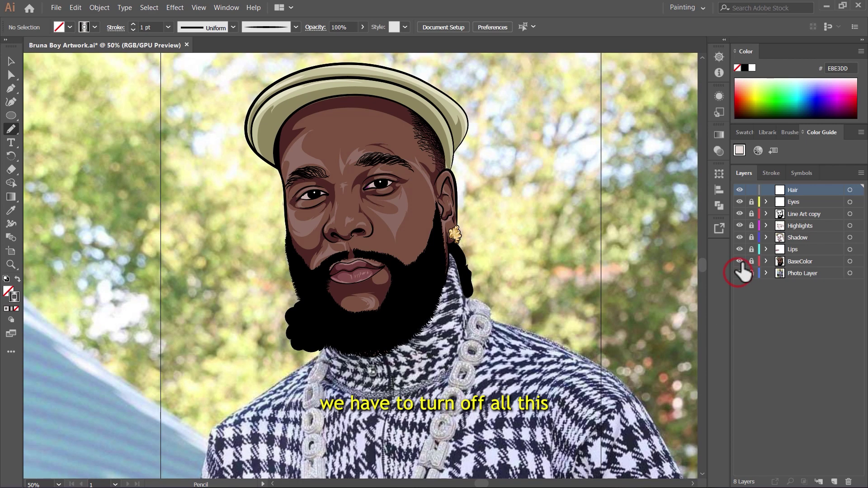
drag(736, 222, 739, 201)
scroll(361, 294, up, 3)
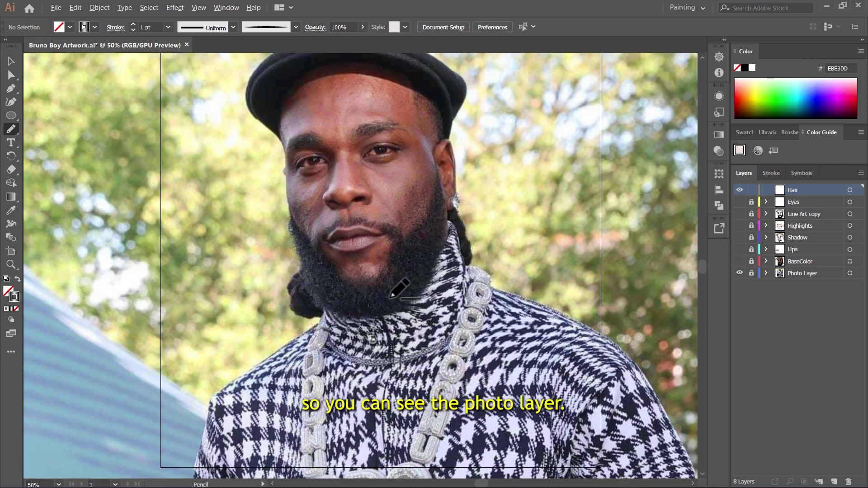
scroll(445, 302, down, 3)
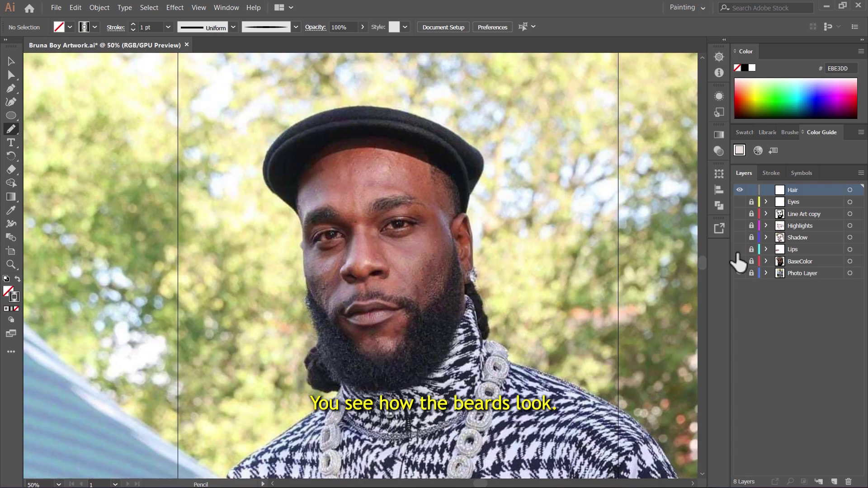
scroll(394, 318, up, 3)
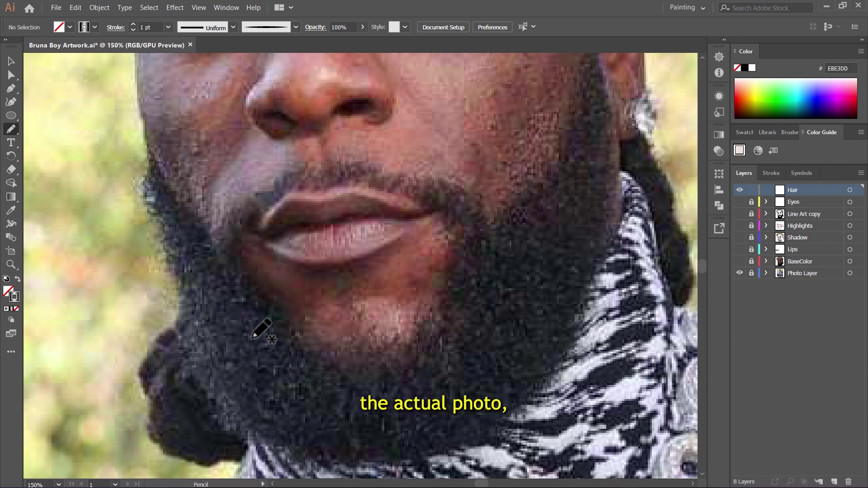
scroll(296, 424, up, 3)
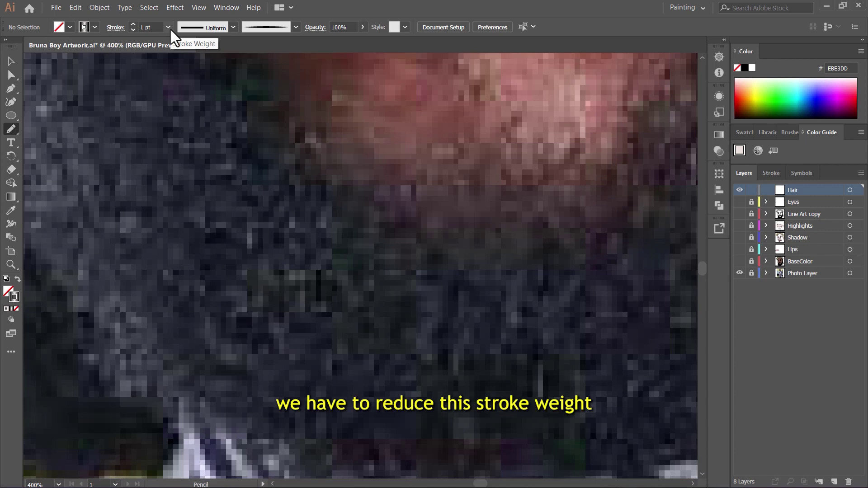
Set the stroke weight to 0.5 pt and draw short S-curved strands on the photo's beard below the chin
click(168, 27)
click(189, 50)
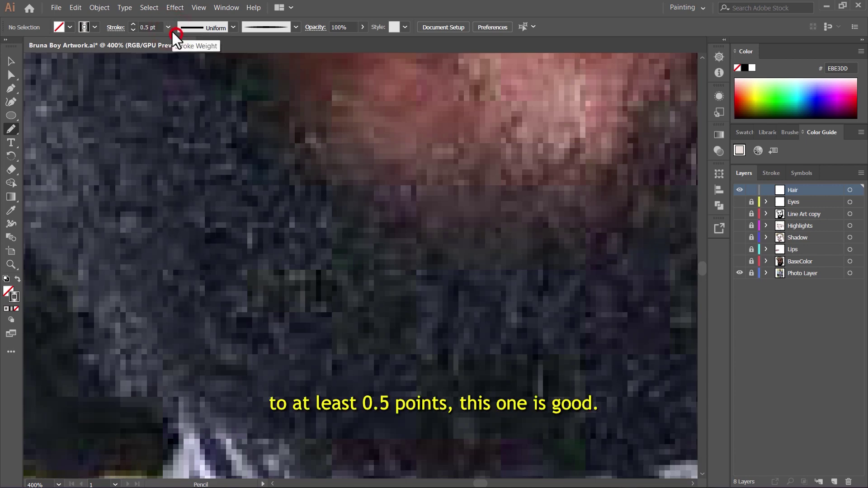
scroll(284, 197, down, 3)
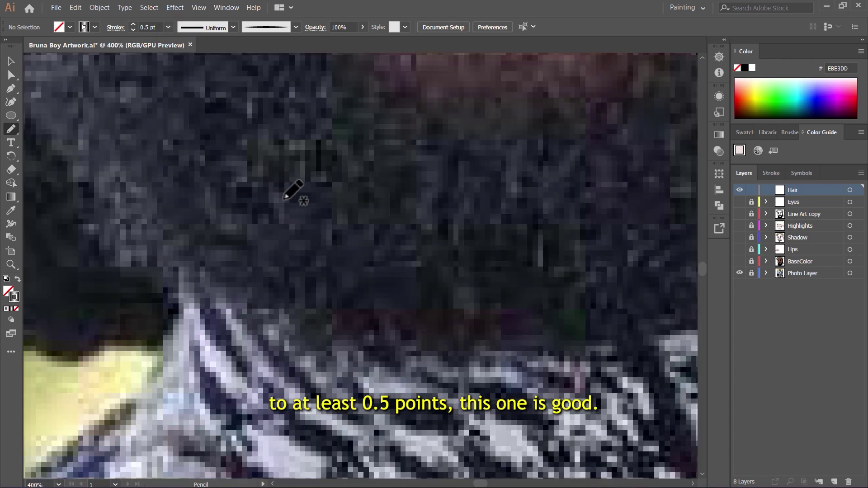
scroll(259, 213, down, 4)
scroll(325, 203, up, 5)
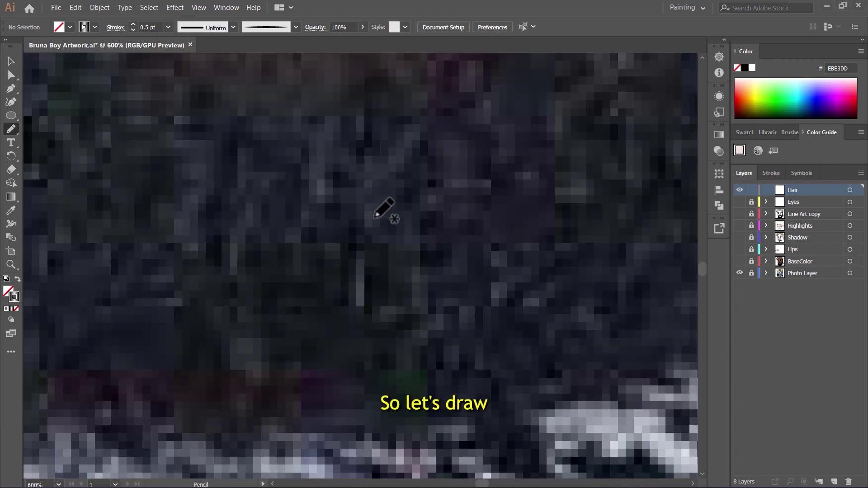
drag(416, 157, 414, 158)
drag(412, 222, 466, 154)
drag(301, 241, 357, 174)
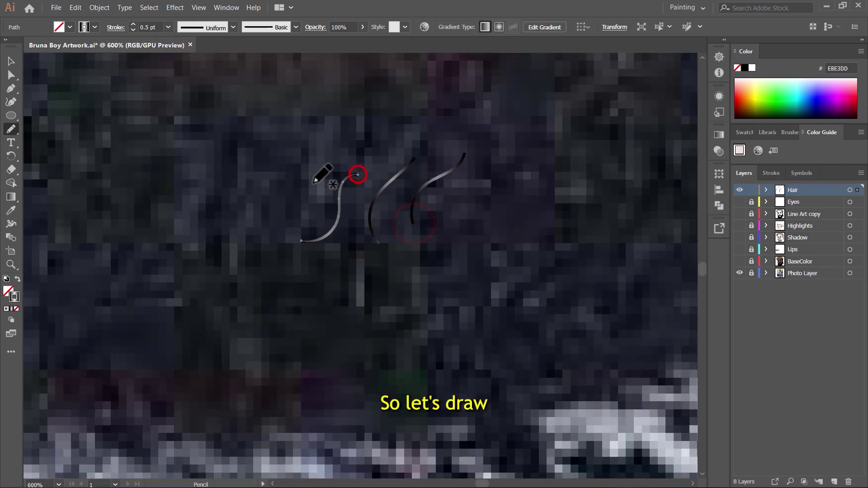
drag(249, 248, 294, 186)
Add more curved hair strands further right on the photo's beard, up toward the jaw
scroll(237, 214, down, 3)
scroll(382, 248, up, 4)
drag(359, 310, 411, 228)
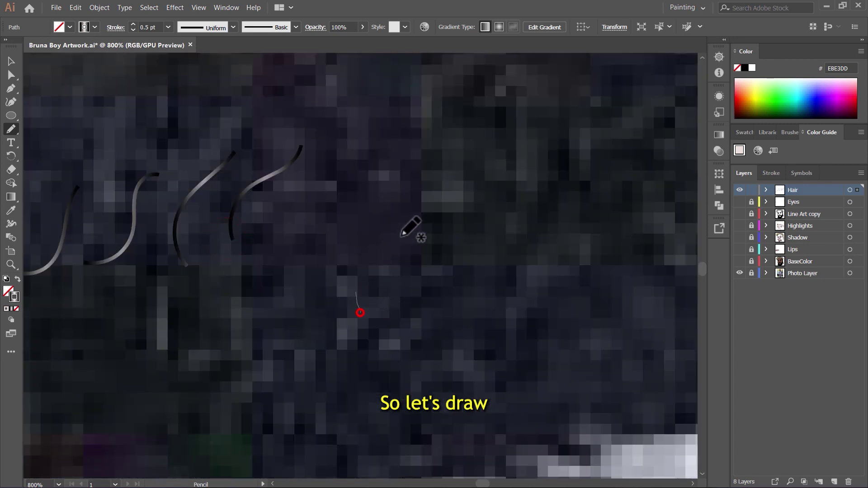
click(439, 254)
drag(439, 254, 515, 196)
scroll(523, 172, down, 3)
scroll(459, 154, up, 2)
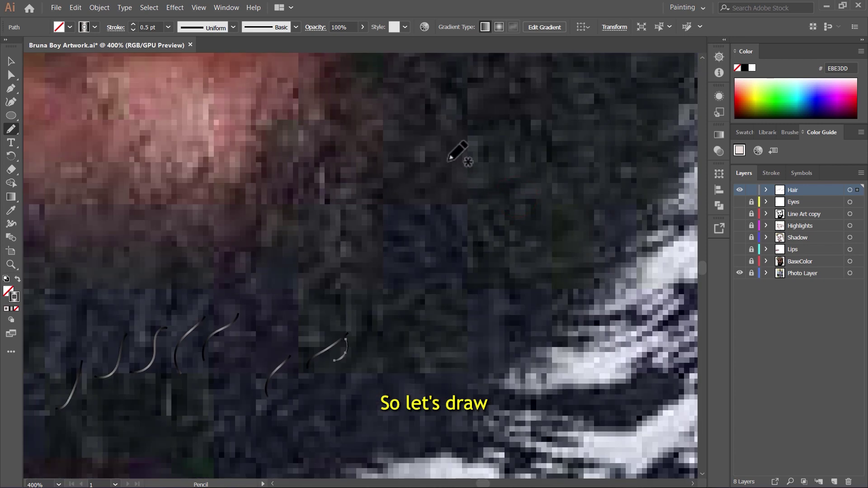
drag(445, 161, 490, 235)
scroll(430, 238, down, 3)
Draw a row of small reverse S-shaped strands up the left side of the artwork's black beard
scroll(413, 275, up, 3)
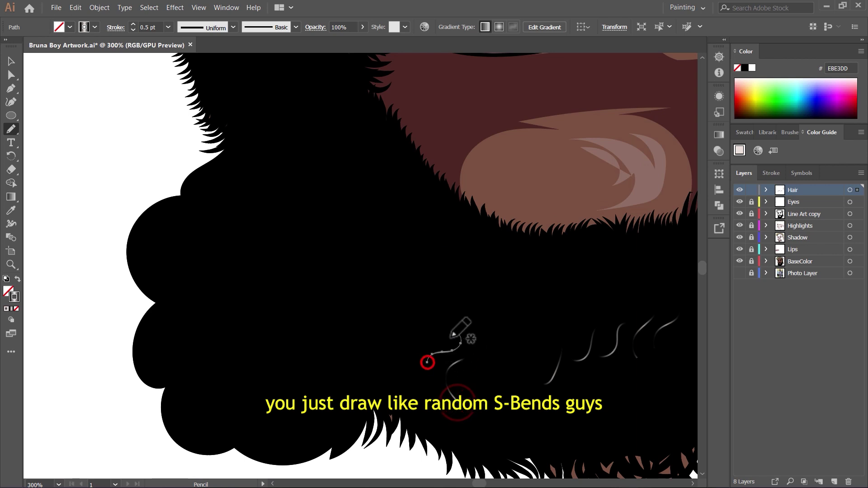
scroll(385, 316, up, 2)
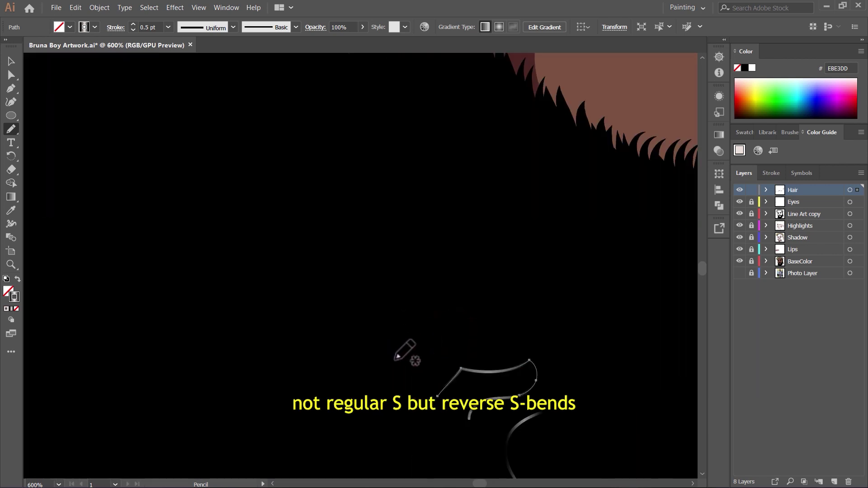
drag(393, 362, 440, 313)
drag(461, 274, 405, 301)
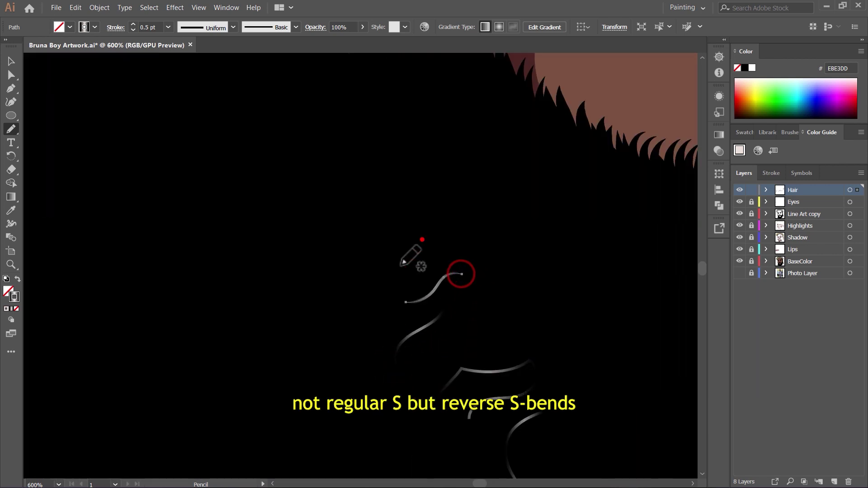
drag(421, 239, 378, 271)
drag(382, 201, 337, 248)
drag(367, 159, 332, 199)
scroll(379, 228, down, 3)
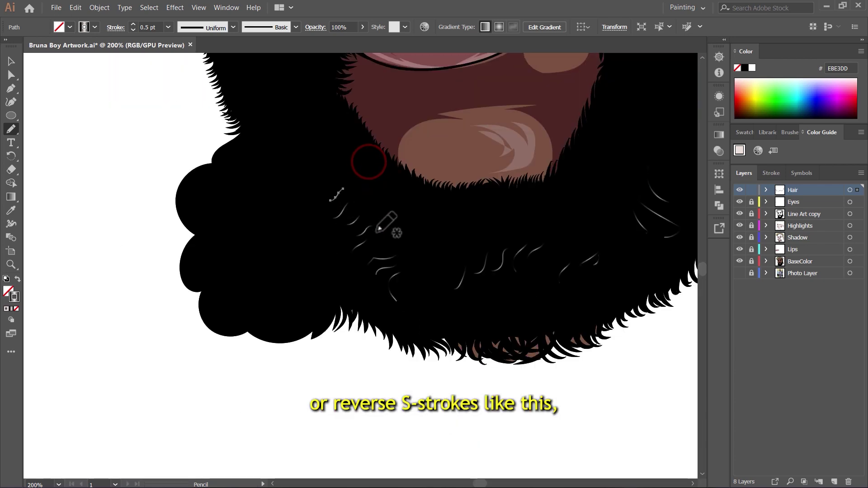
Draw several wavy strands near the lower edge of the beard, beneath the strands under the chin
scroll(379, 229, down, 2)
scroll(452, 271, up, 3)
drag(406, 302, 446, 299)
mouse_move(441, 292)
mouse_down()
mouse_move(483, 313)
mouse_move(526, 308)
mouse_up()
mouse_move(419, 327)
mouse_down()
mouse_move(358, 318)
mouse_move(345, 298)
mouse_up()
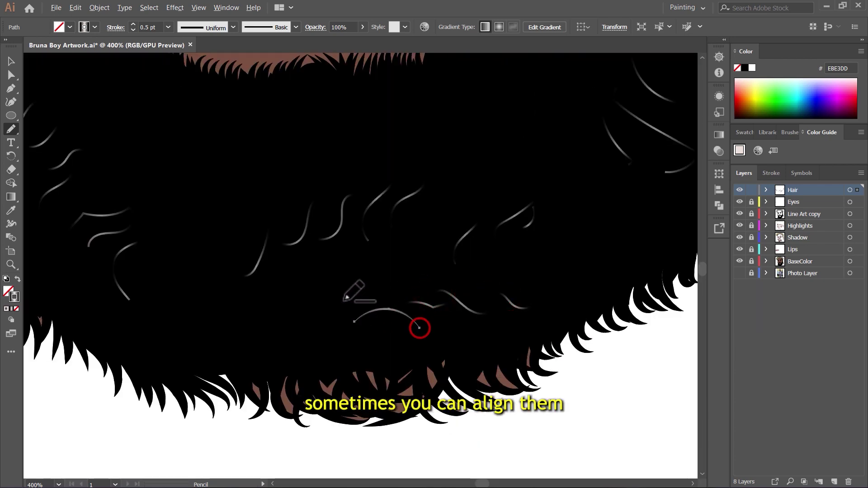
Draw random curved strands on the right side of the beard, above the existing strands there
scroll(346, 297, down, 3)
scroll(513, 177, up, 3)
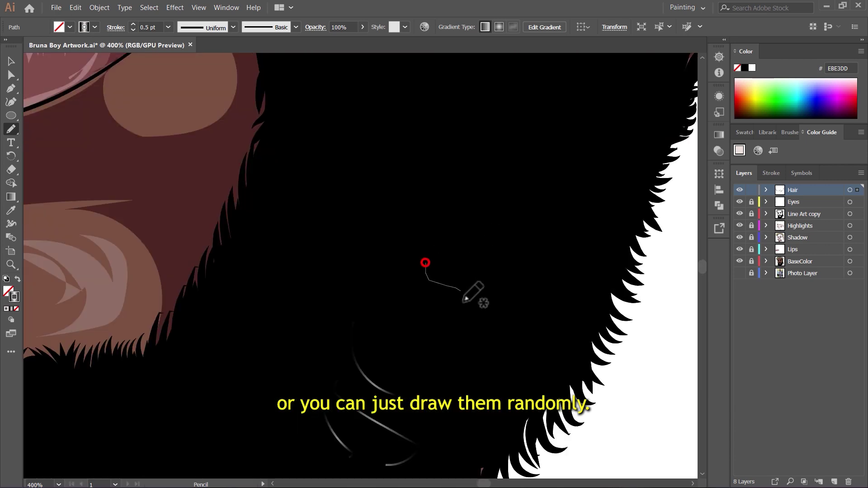
drag(463, 300, 470, 304)
drag(461, 253, 548, 352)
scroll(490, 262, down, 3)
drag(490, 262, 496, 297)
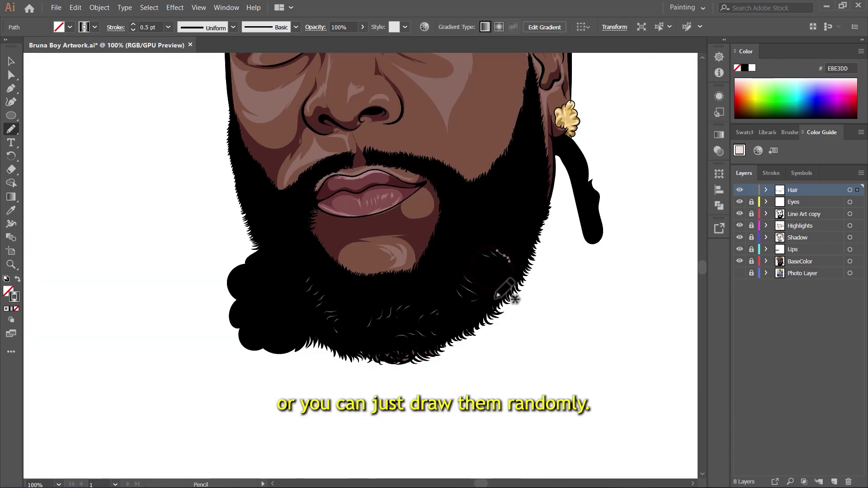
Draw slanted curved strands beside the left end of the strand row beneath the chin
scroll(348, 322, up, 6)
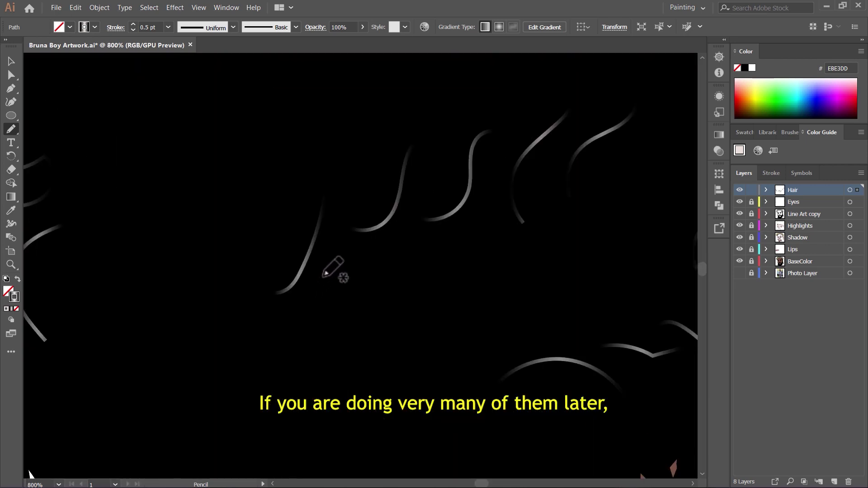
drag(237, 354, 237, 353)
drag(271, 272, 299, 159)
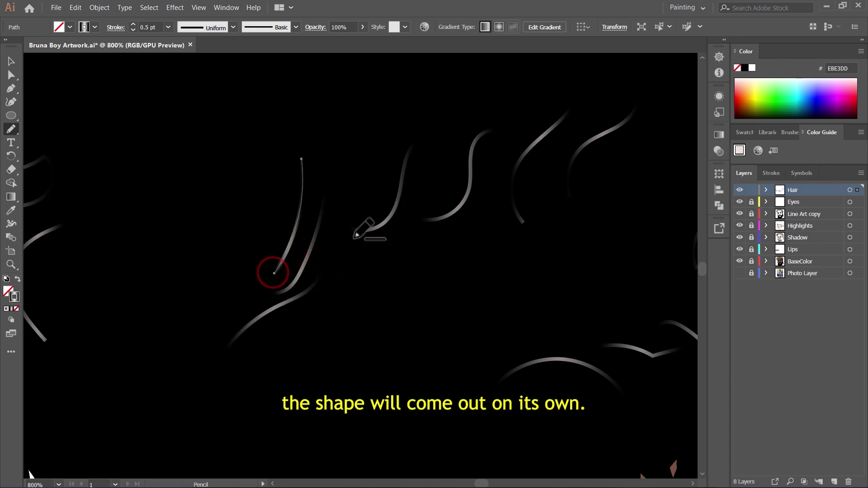
Extend the strand row beneath the chin to the right with S-shaped strands aligned to the neighbouring ones
scroll(357, 237, down, 3)
scroll(457, 207, up, 2)
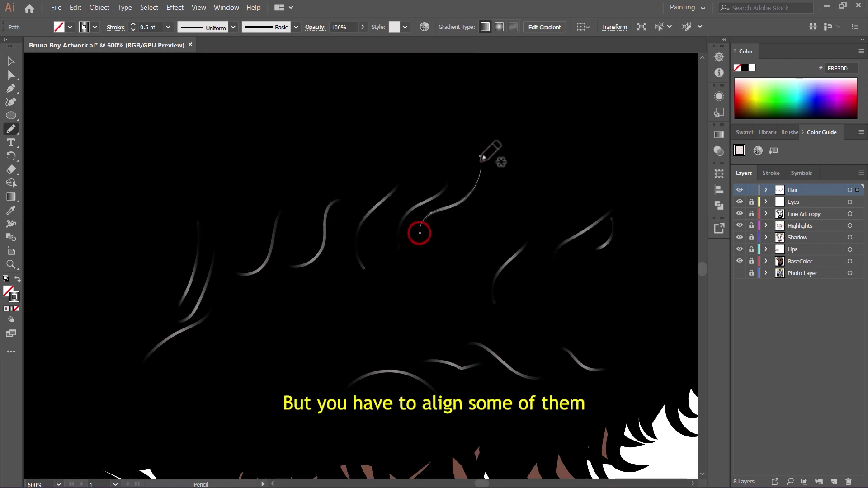
mouse_move(496, 159)
mouse_down()
mouse_move(494, 188)
mouse_move(447, 228)
mouse_up()
scroll(389, 226, down, 2)
scroll(447, 253, up, 4)
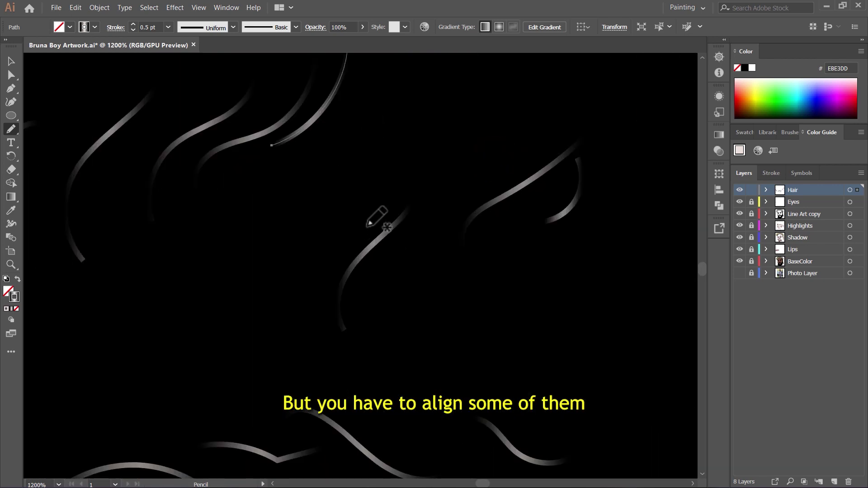
Draw short curved strands on the lower right of the beard, beside the wavy strands near its edge
scroll(300, 246, down, 5)
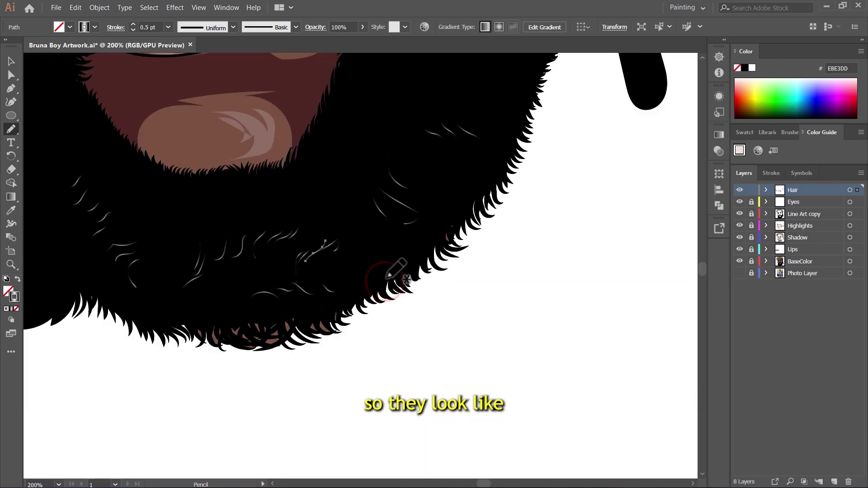
scroll(325, 276, up, 4)
drag(405, 336, 408, 340)
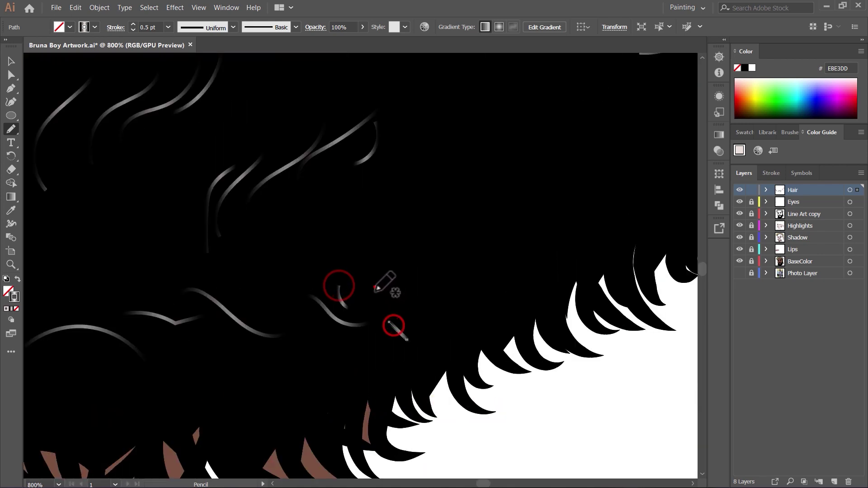